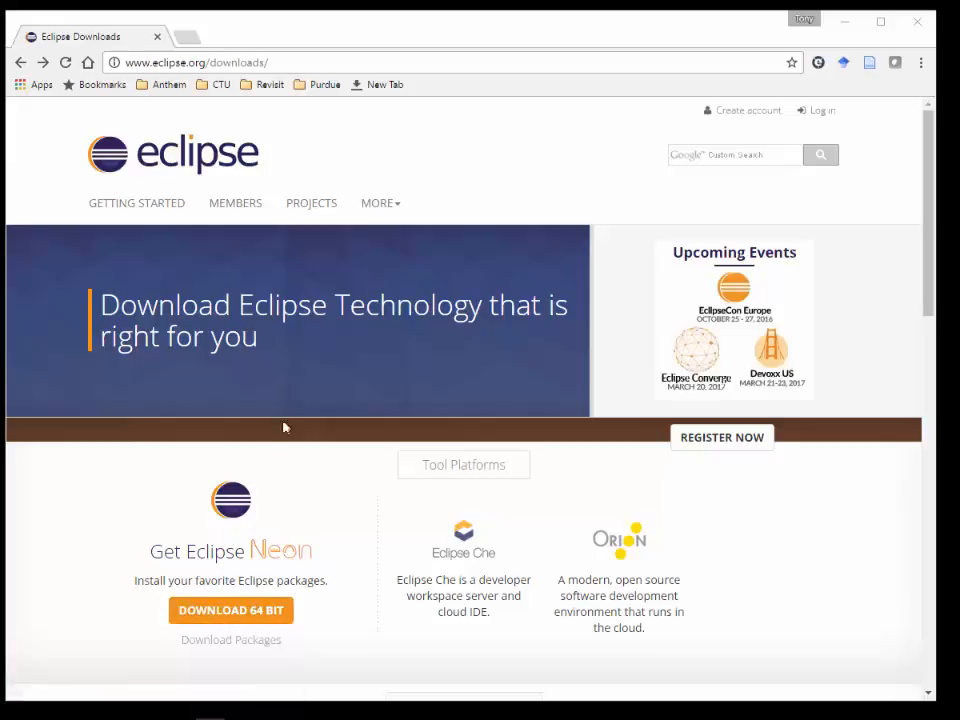
# Download the 64-bit Eclipse Neon installer, eclipse-inst-win64.exe, and run it.
pyautogui.click(222, 620)
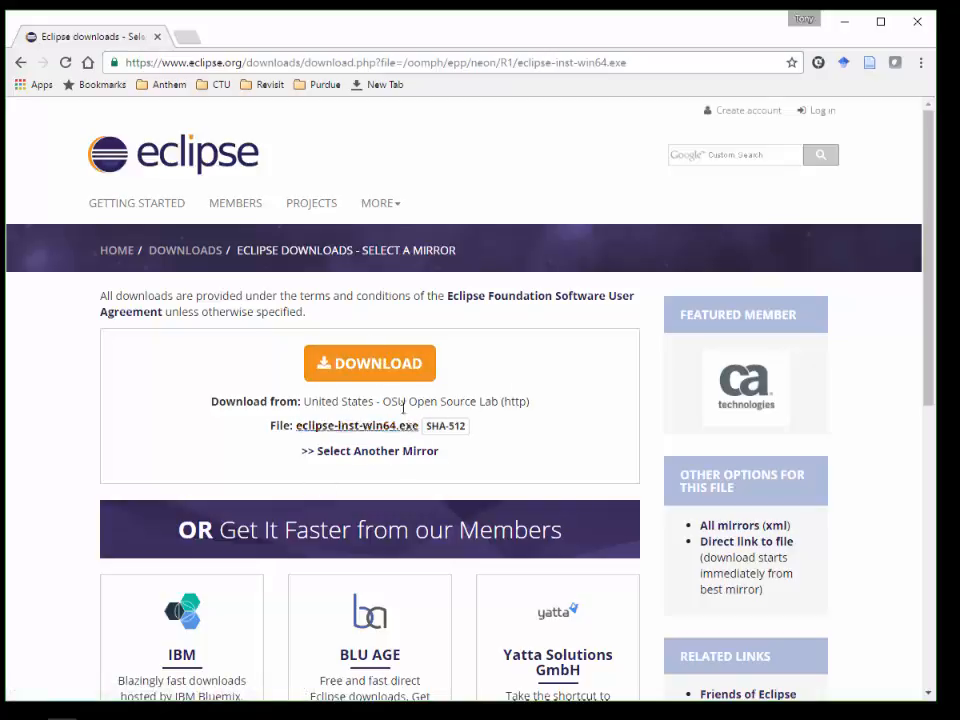
pyautogui.click(364, 375)
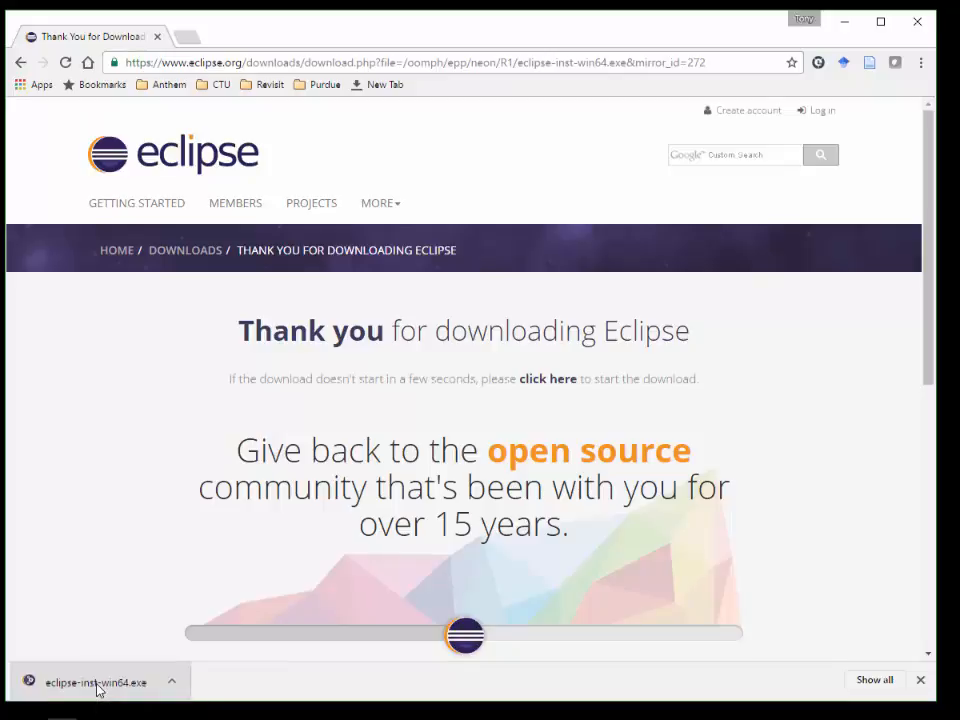
pyautogui.click(97, 683)
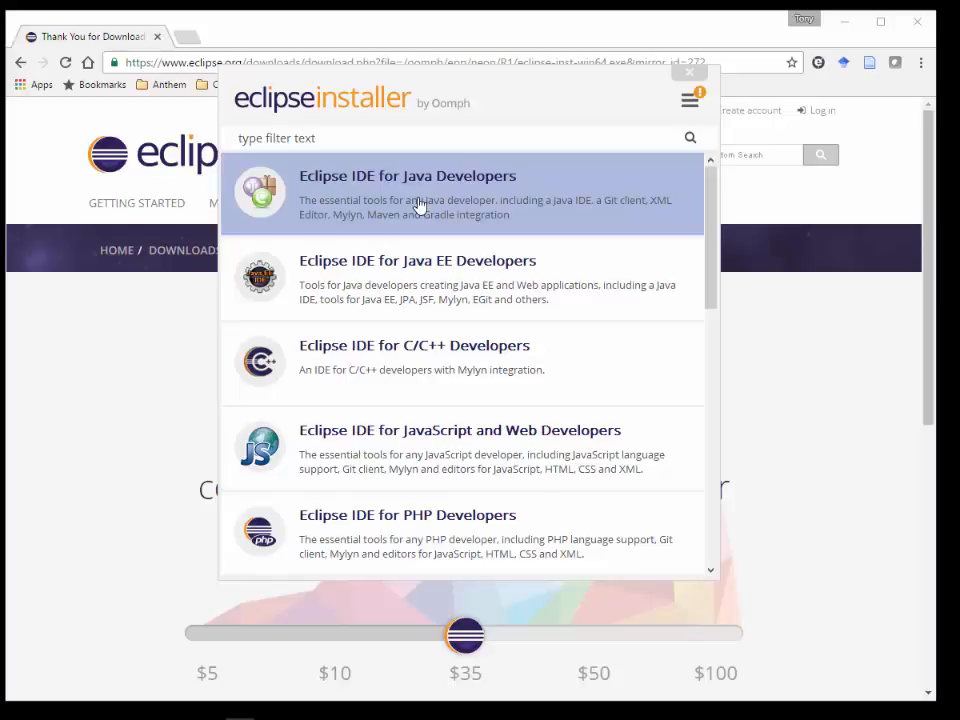
# Select the Eclipse IDE for Java Developers package and browse to the Apps folder on the E: drive for its installation folder.
pyautogui.click(420, 205)
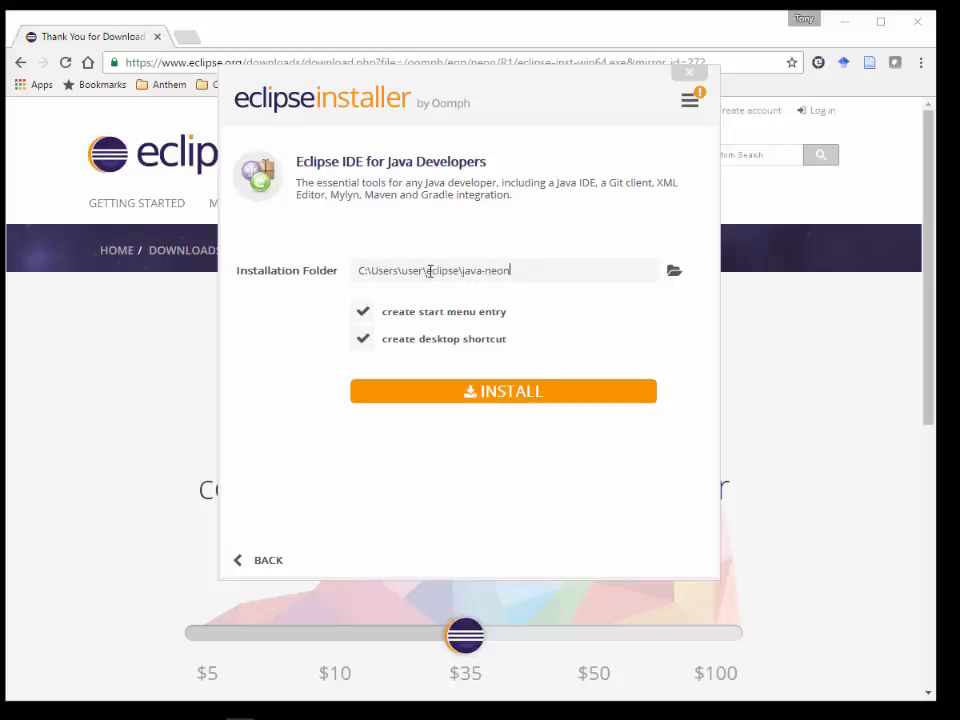
pyautogui.moveTo(428, 269); pyautogui.dragTo(317, 253)
pyautogui.click(674, 274)
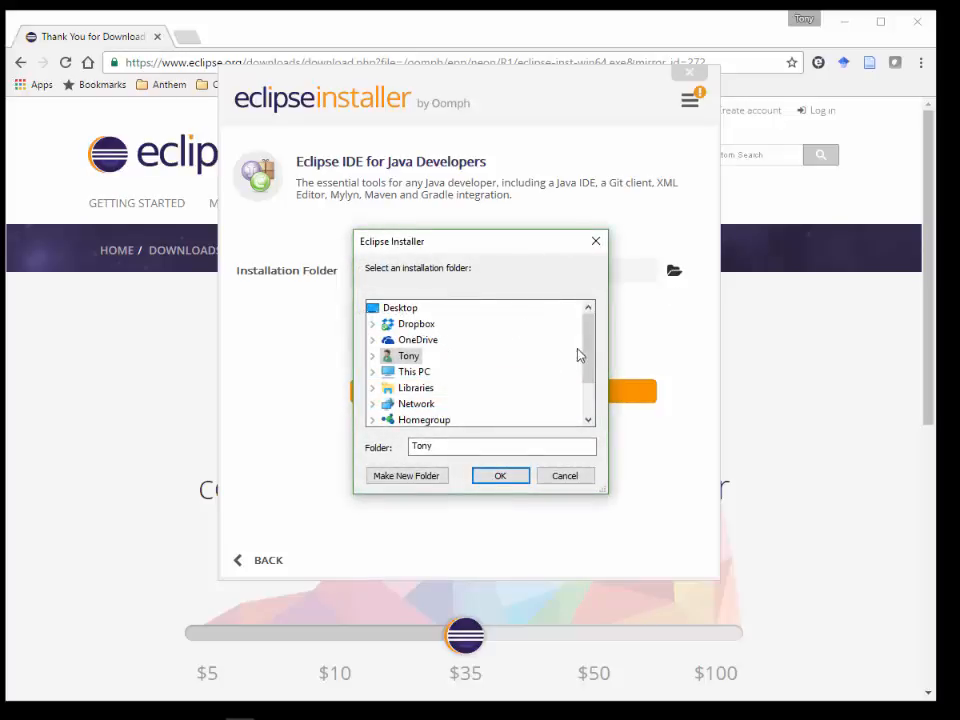
pyautogui.moveTo(593, 366); pyautogui.dragTo(596, 403)
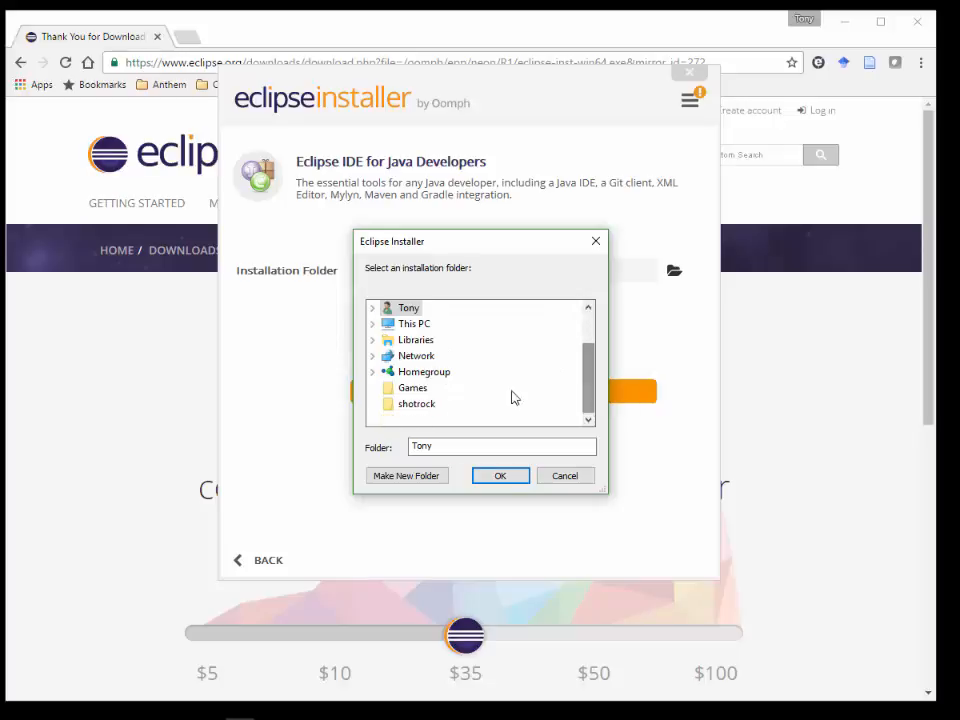
pyautogui.scroll(1, 416, 380)
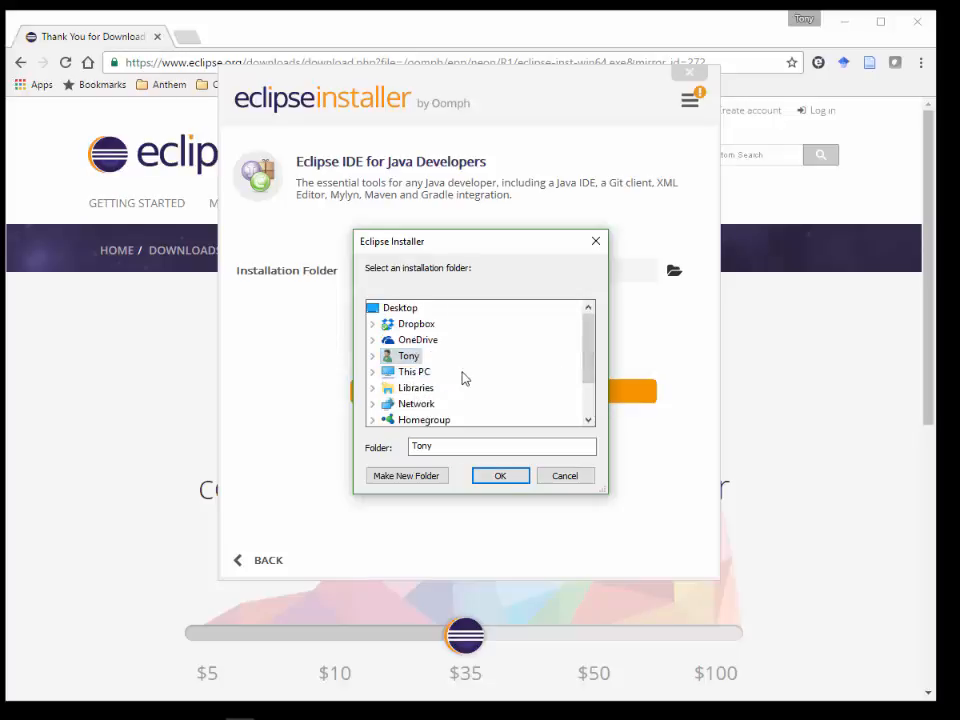
pyautogui.click(374, 372)
pyautogui.scroll(-1, 436, 396)
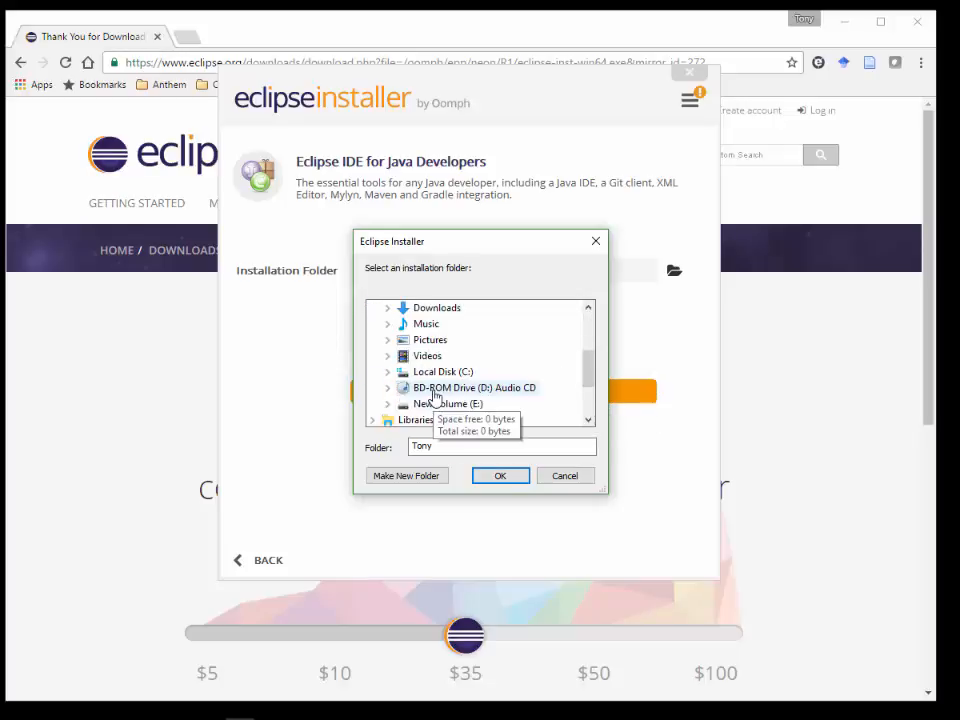
pyautogui.click(440, 404)
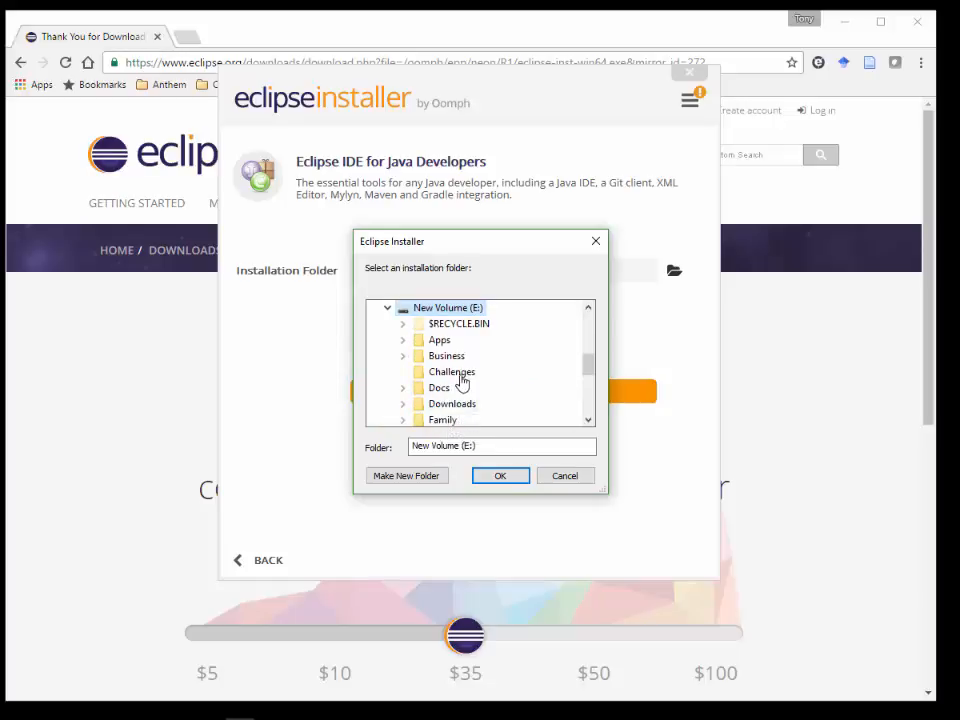
pyautogui.click(440, 340)
pyautogui.click(462, 339)
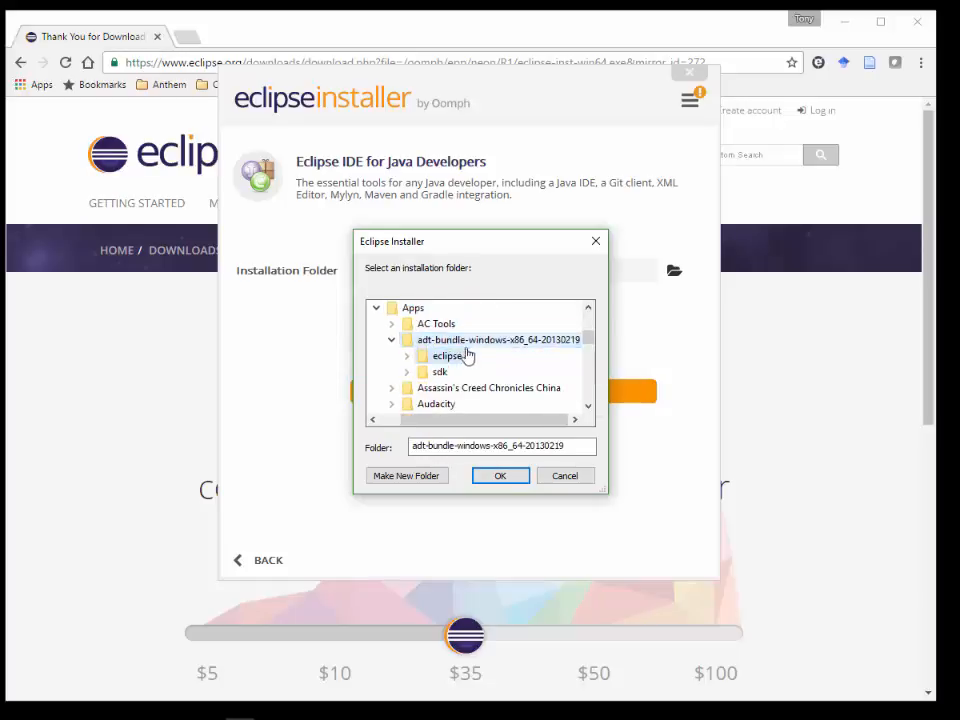
pyautogui.click(455, 356)
pyautogui.click(391, 323)
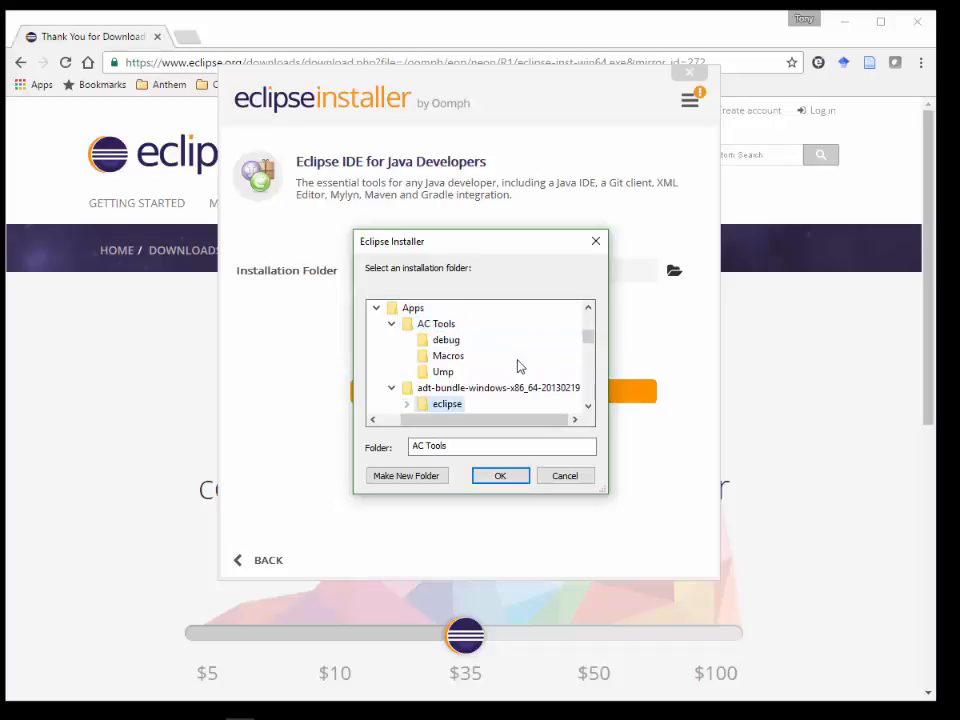
pyautogui.click(391, 387)
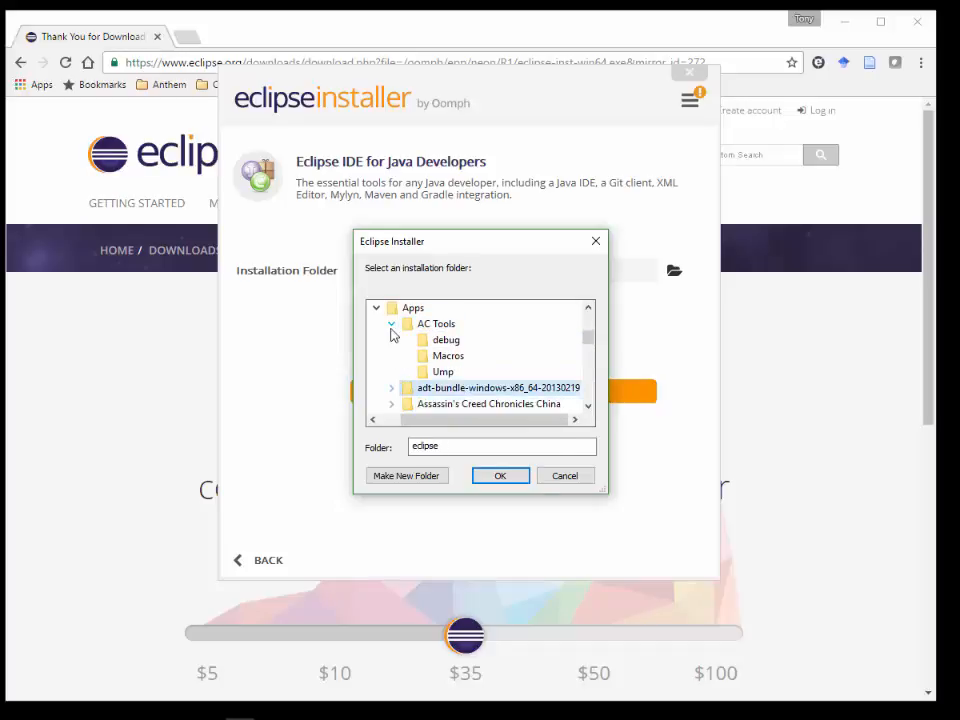
pyautogui.click(391, 323)
pyautogui.scroll(-1, 495, 378)
pyautogui.scroll(2, 495, 378)
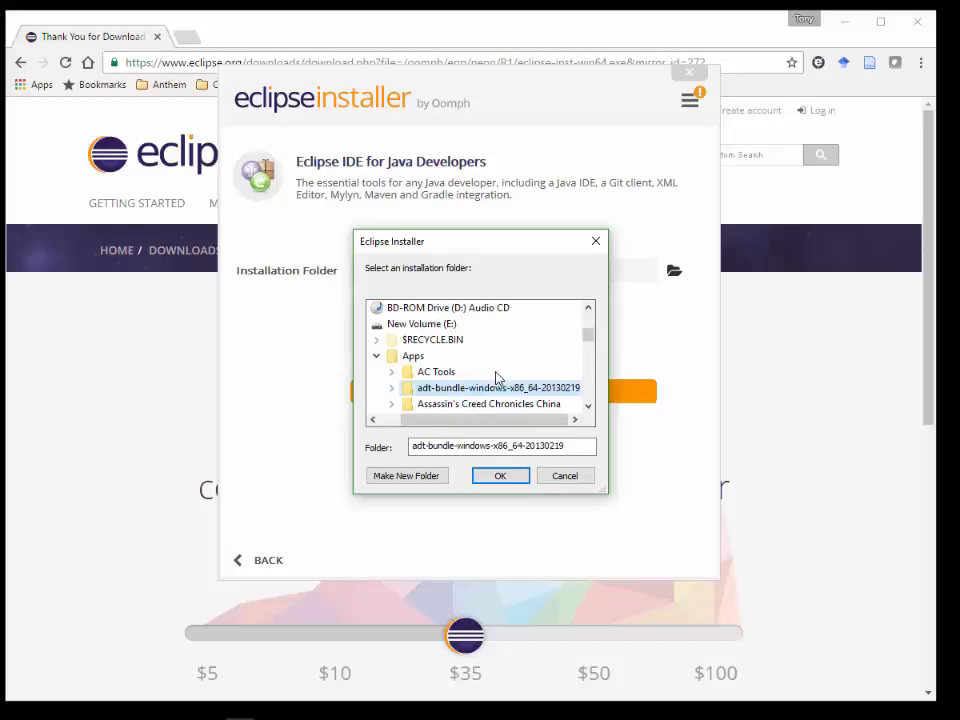
pyautogui.scroll(-2, 497, 378)
pyautogui.scroll(3, 496, 378)
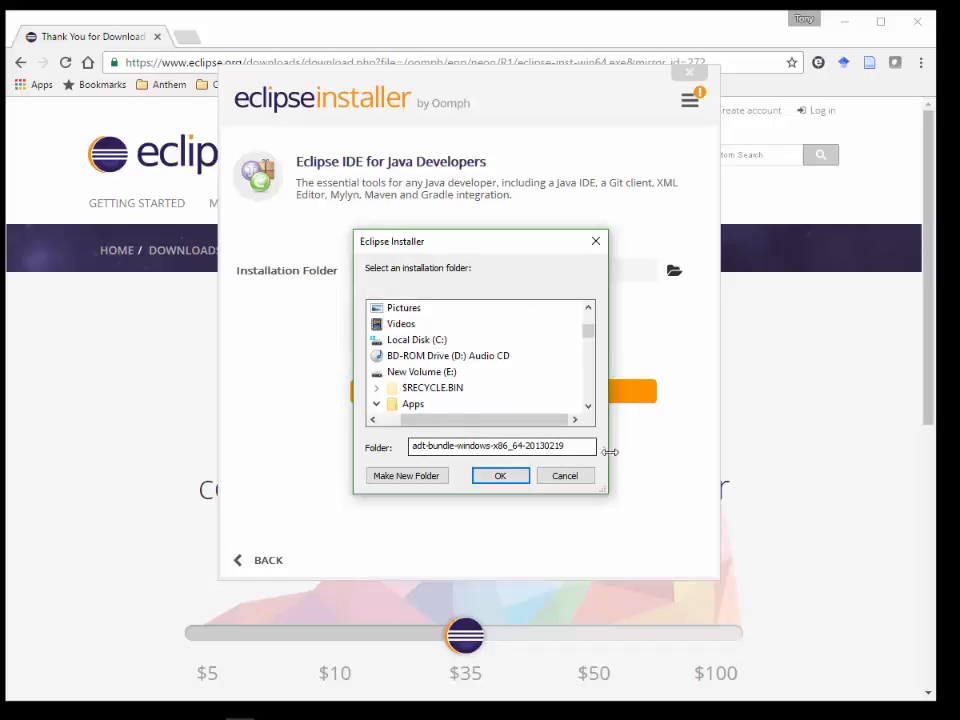
pyautogui.click(581, 444)
pyautogui.doubleClick(581, 444)
pyautogui.click(390, 477)
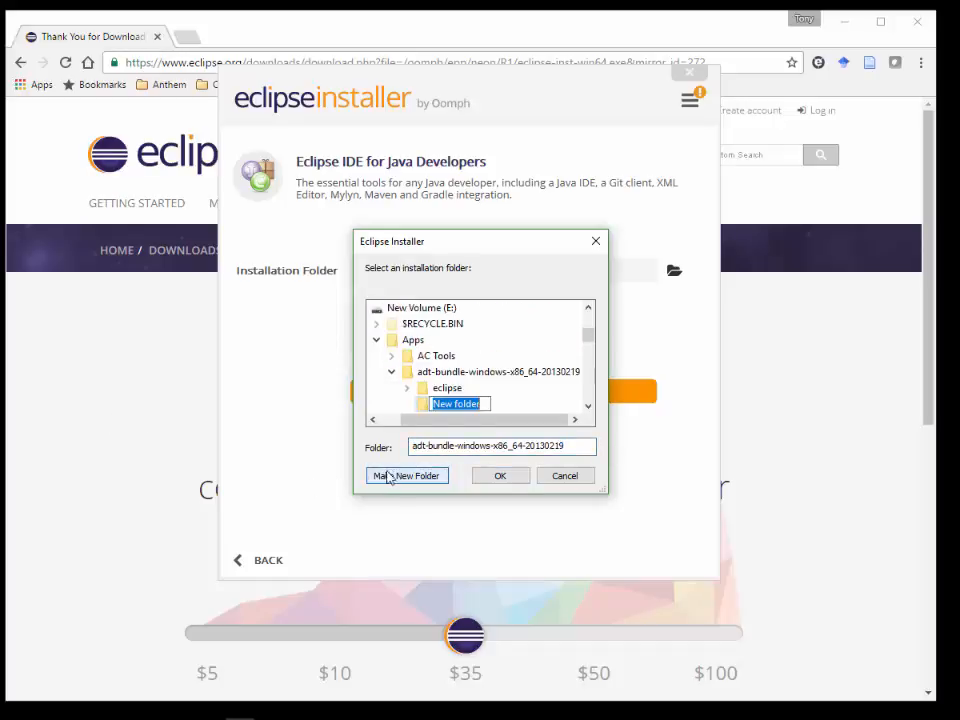
pyautogui.click(424, 407)
pyautogui.click(392, 372)
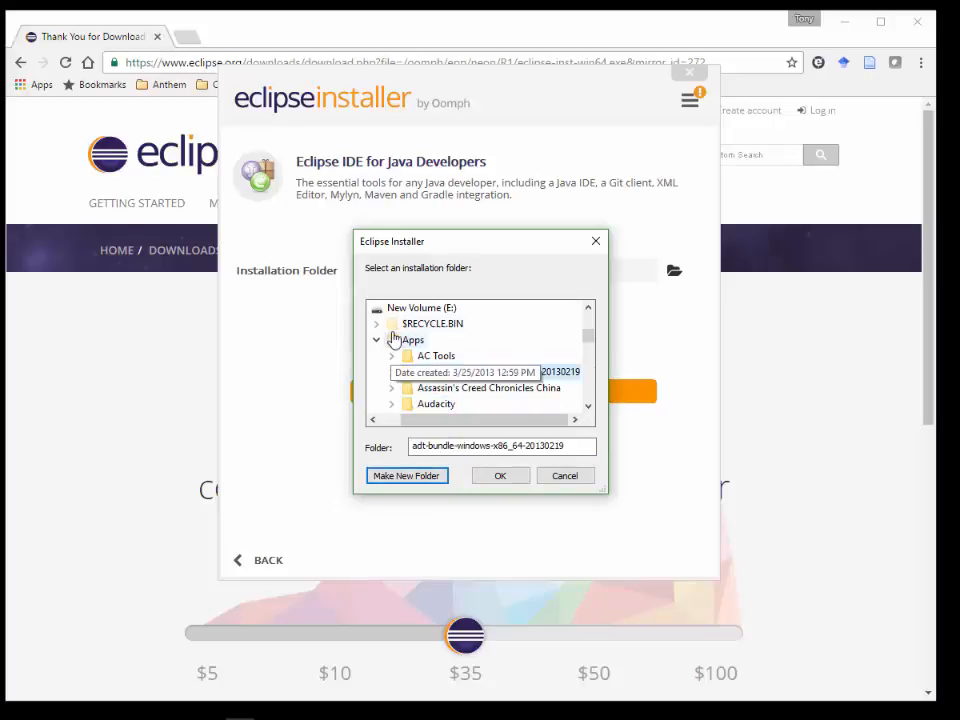
# Create a new folder named Ecliplse inside E:\Apps and confirm the installation folder selection.
pyautogui.click(395, 341)
pyautogui.click(403, 476)
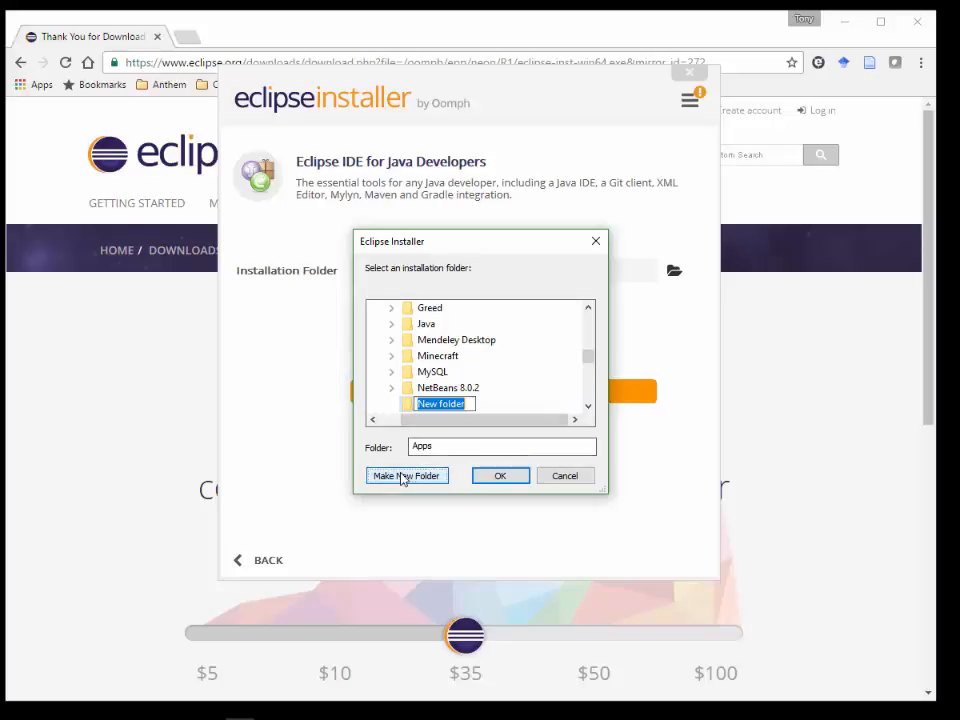
pyautogui.write('Ec;o')
pyautogui.press('BackSpace')
pyautogui.press('BackSpace')
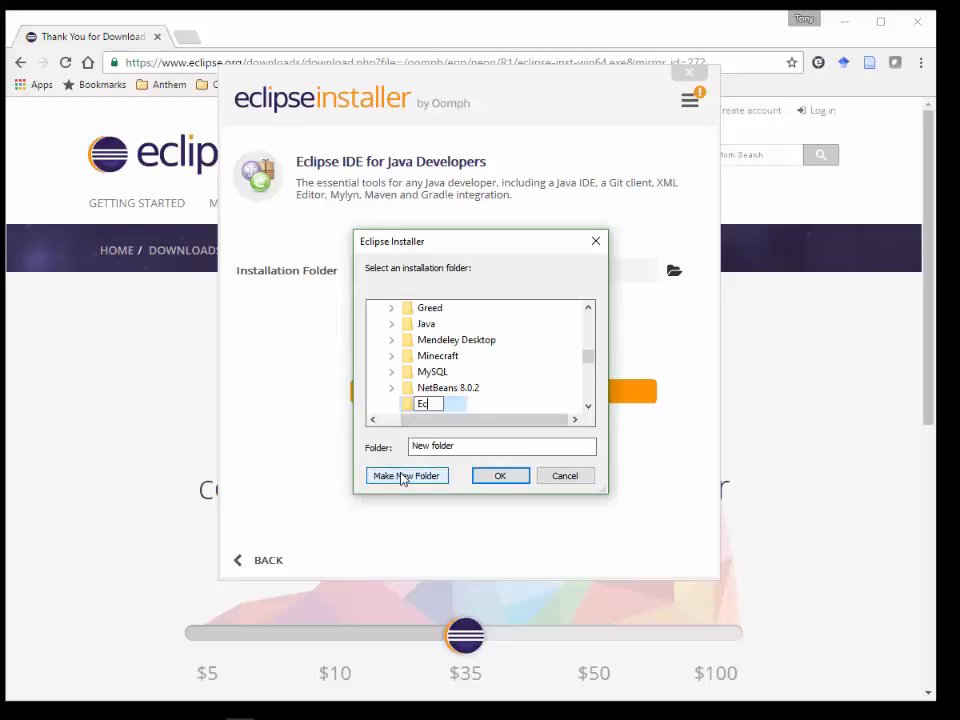
pyautogui.write('lipse')
pyautogui.click(499, 476)
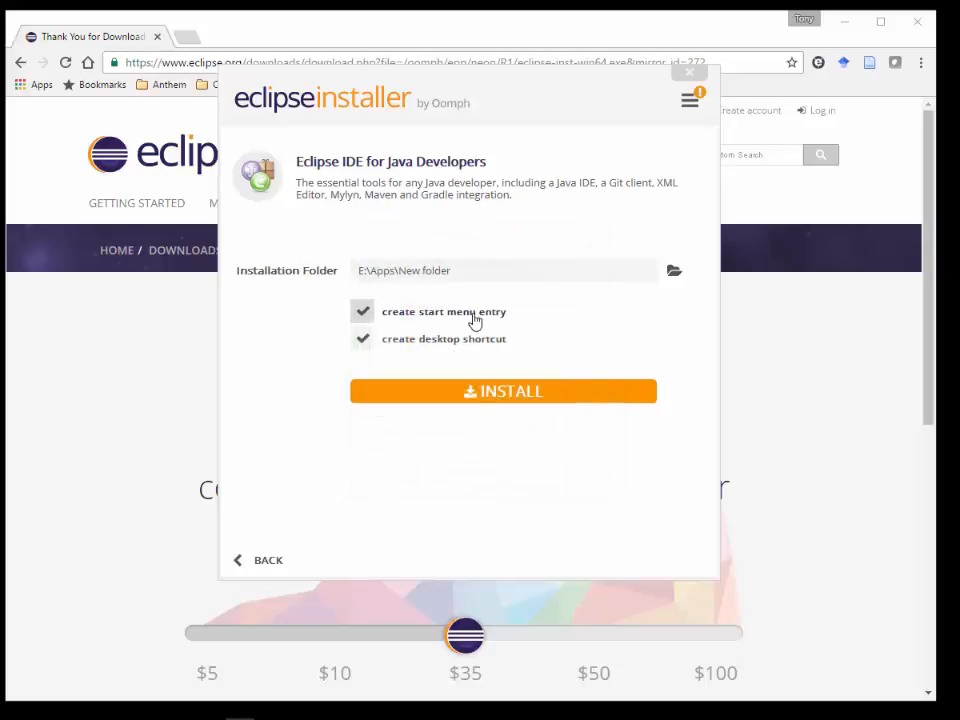
# Rename the Ecliplse folder inside E:\Apps to Eclipse and choose it as the installation folder.
pyautogui.click(679, 271)
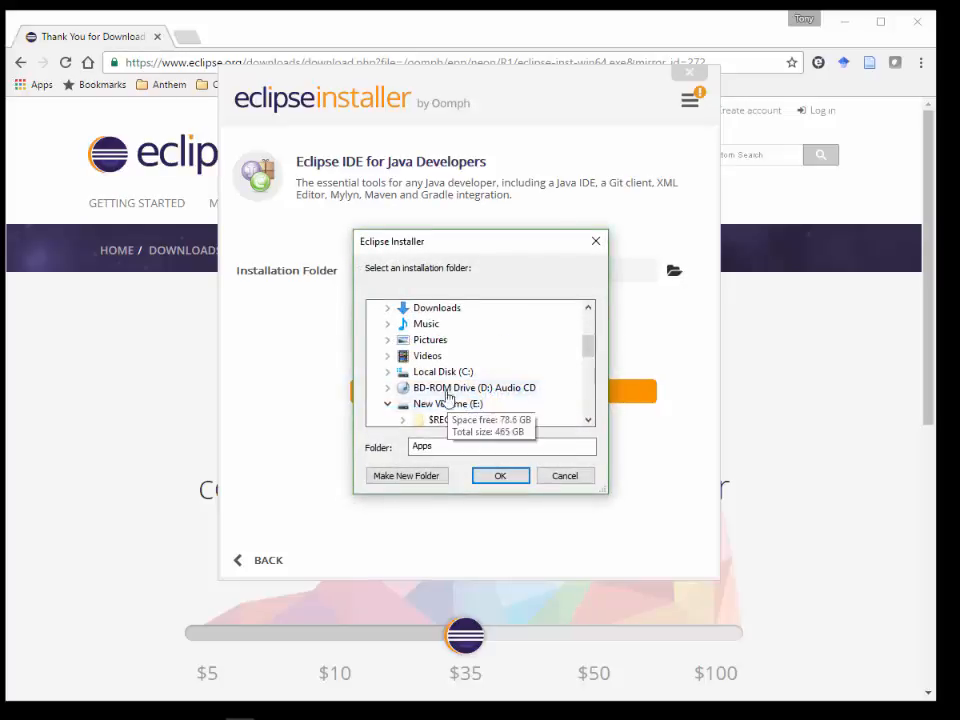
pyautogui.scroll(-2, 460, 386)
pyautogui.scroll(1, 458, 375)
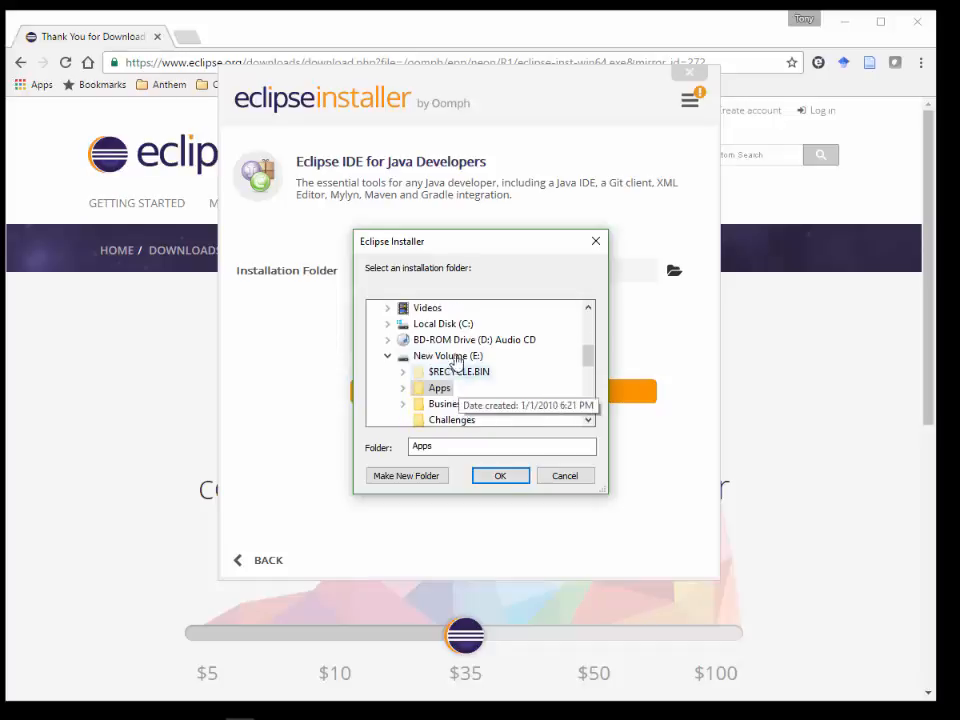
pyautogui.doubleClick(443, 388)
pyautogui.scroll(-4, 472, 371)
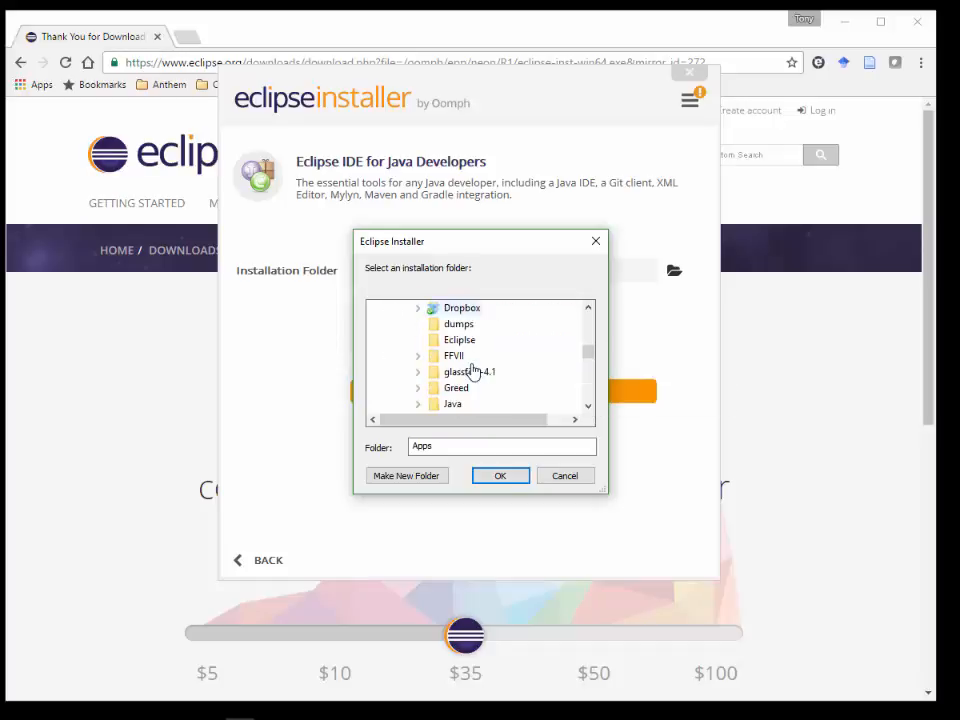
pyautogui.click(462, 340)
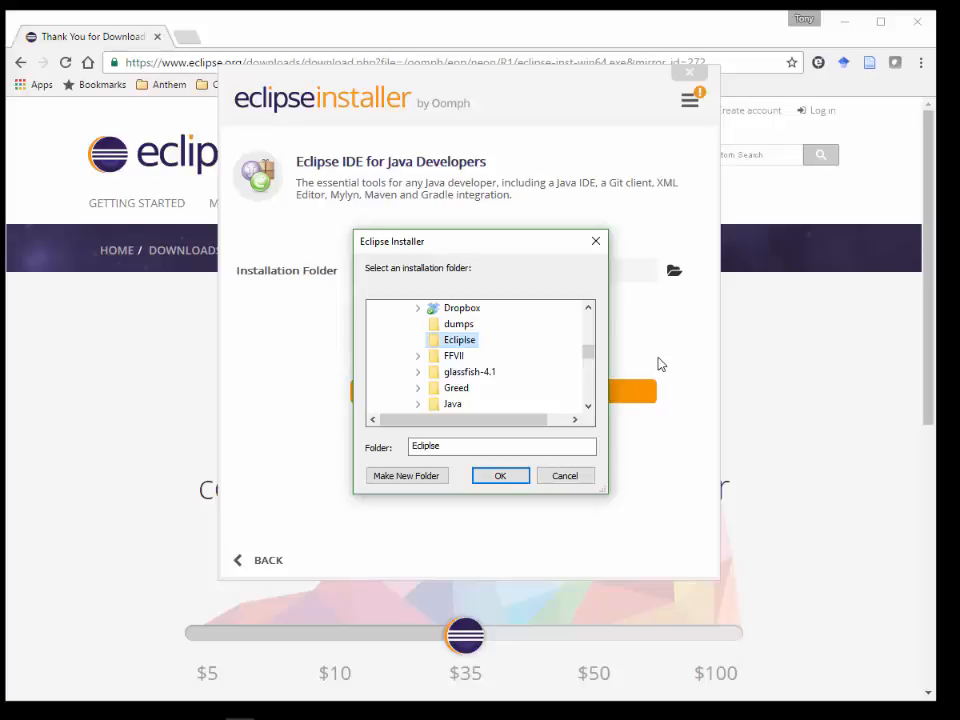
pyautogui.press('BackSpace')
pyautogui.write('Eclipse')
pyautogui.press('Return')
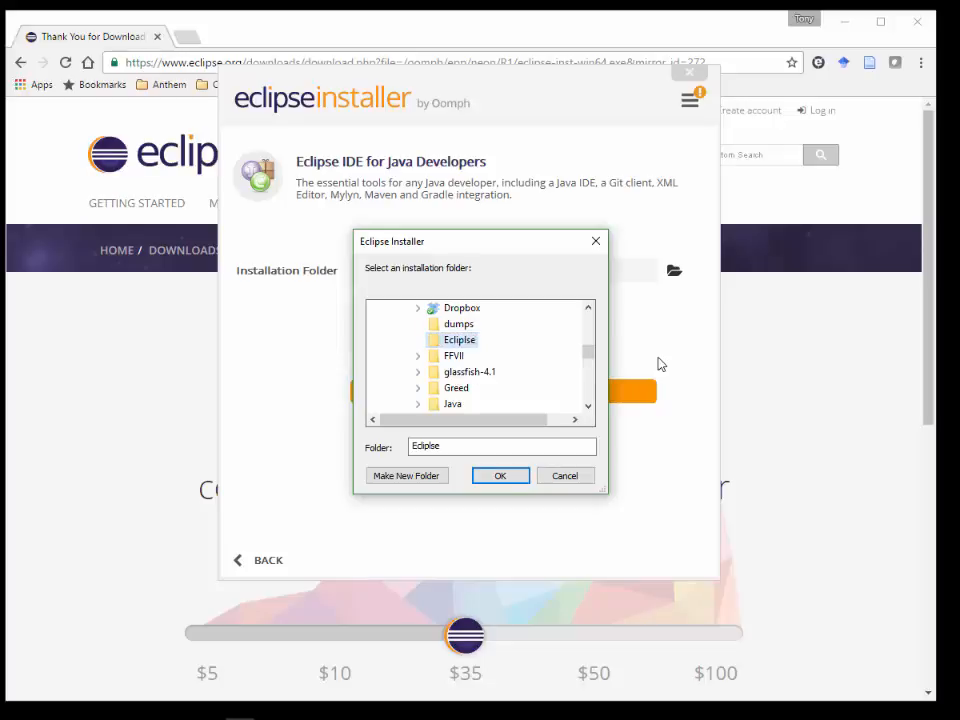
pyautogui.click(464, 328)
pyautogui.click(465, 342)
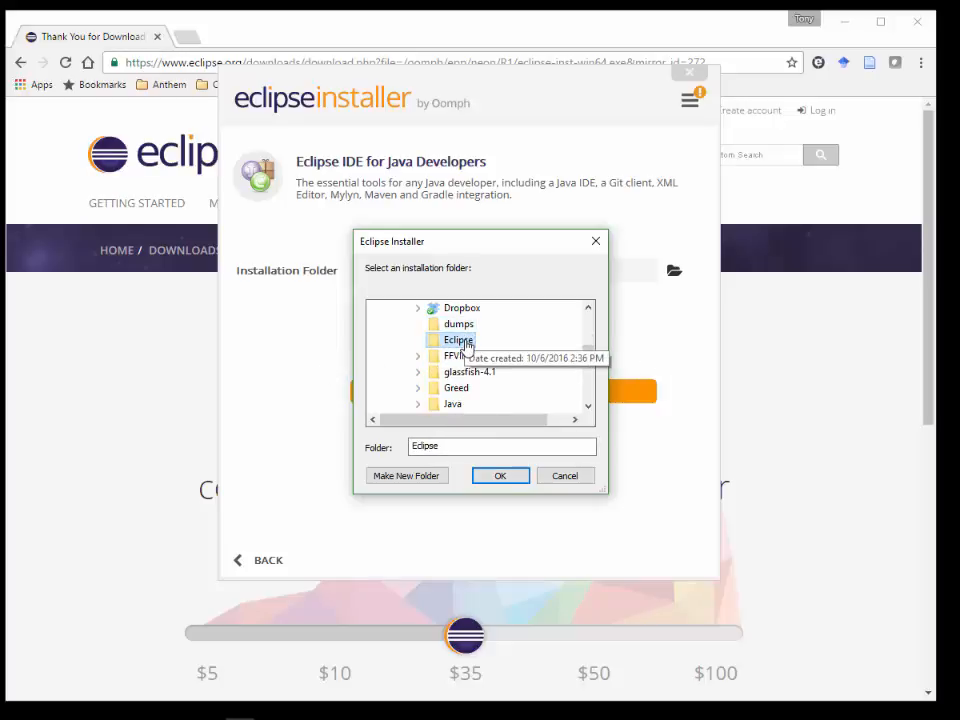
pyautogui.click(502, 476)
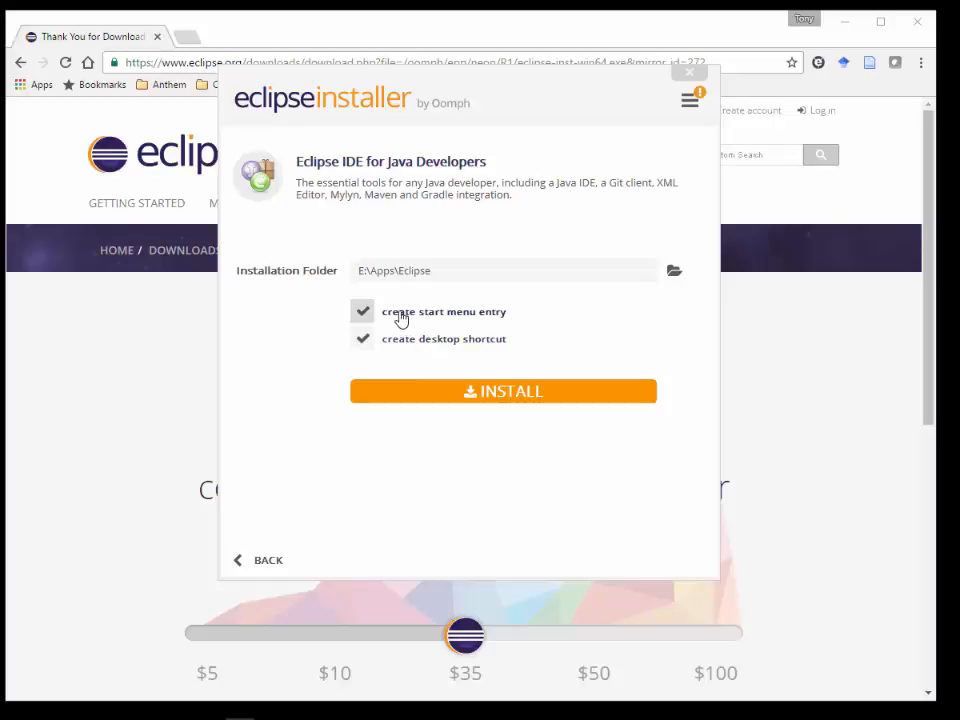
# Install Eclipse, accepting the Eclipse Foundation Software User Agreement, and launch the installed IDE.
pyautogui.click(513, 396)
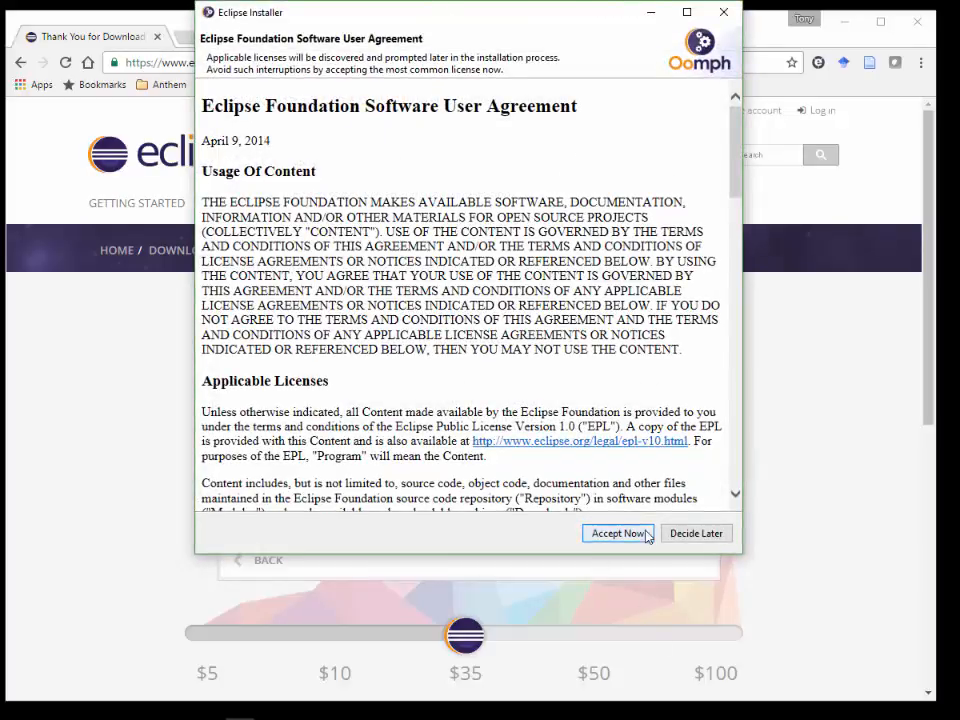
pyautogui.click(618, 533)
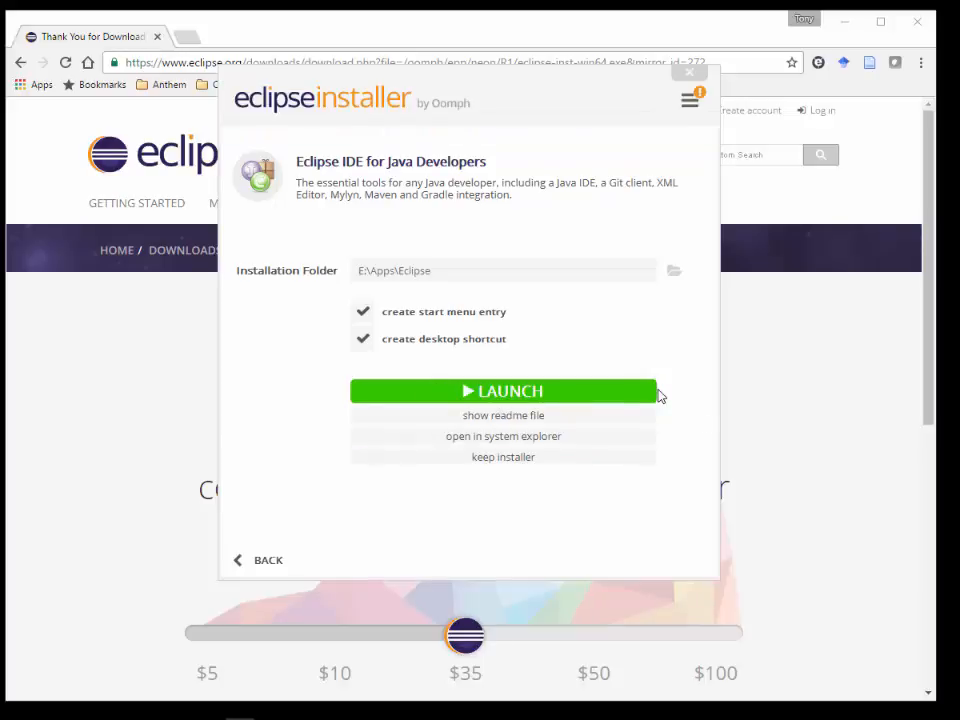
pyautogui.click(457, 392)
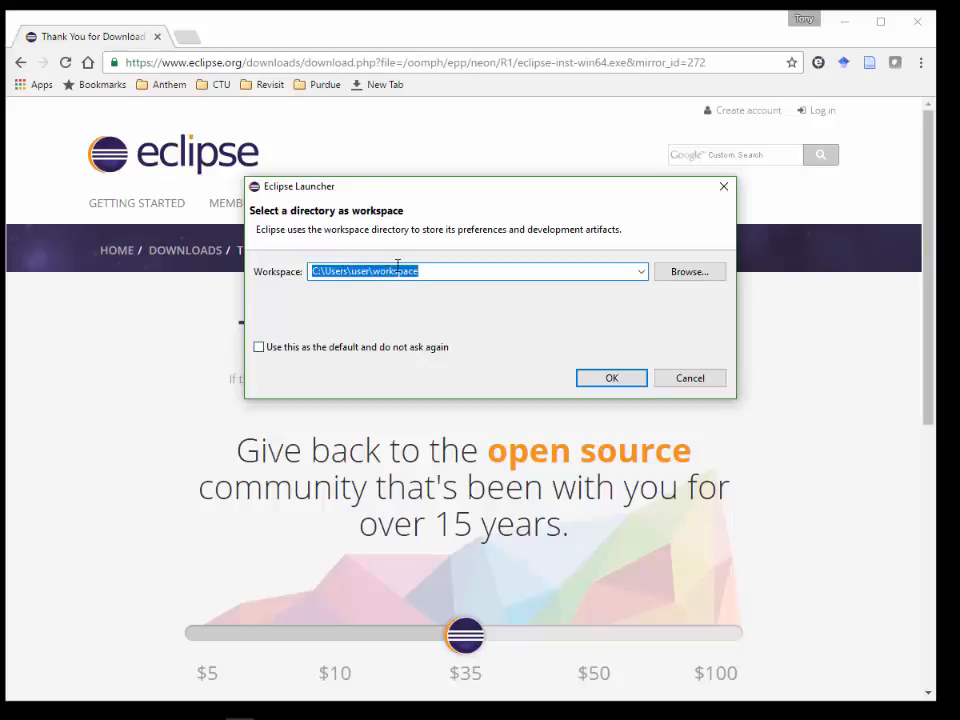
# Set the workspace directory to C:\Users\user\neon_workspace instead of updating the older workspace, and open Eclipse with it.
pyautogui.click(602, 377)
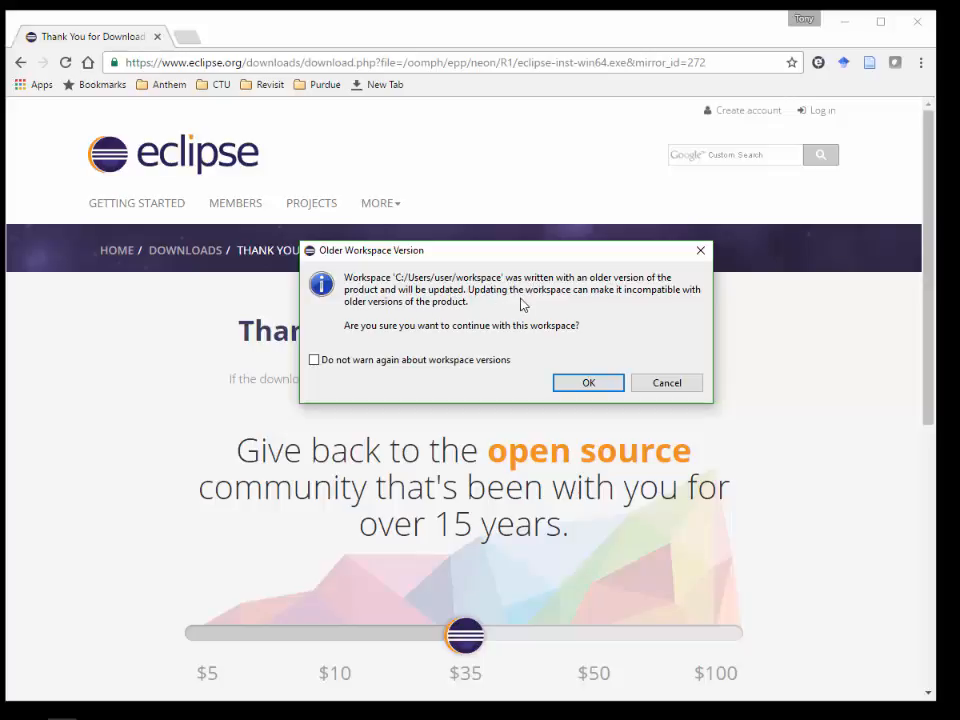
pyautogui.click(665, 382)
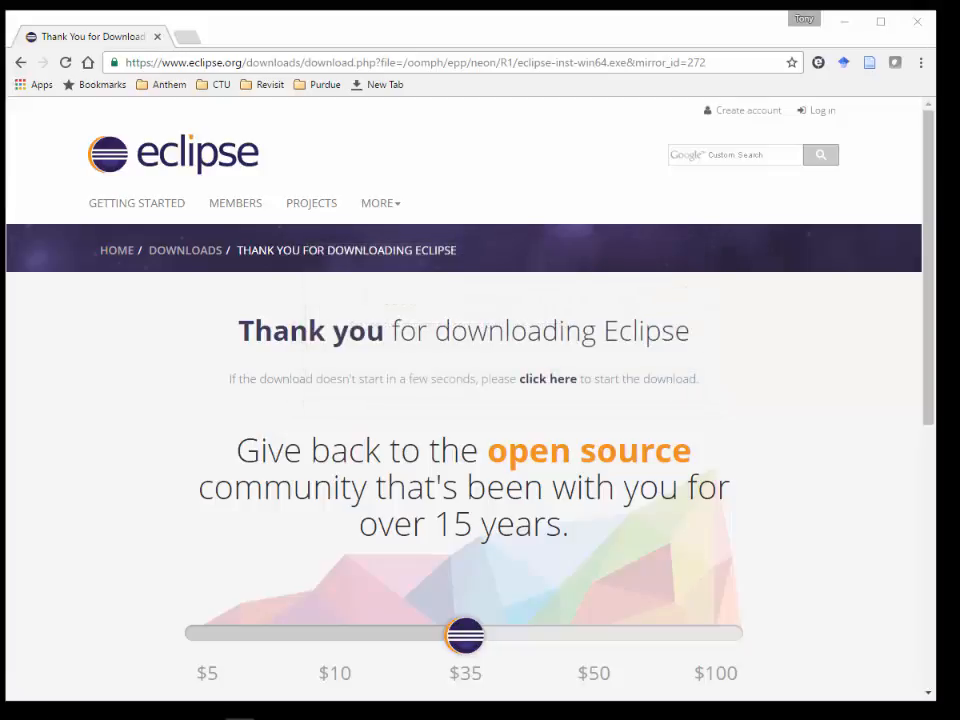
pyautogui.moveTo(321, 364); pyautogui.dragTo(403, 274)
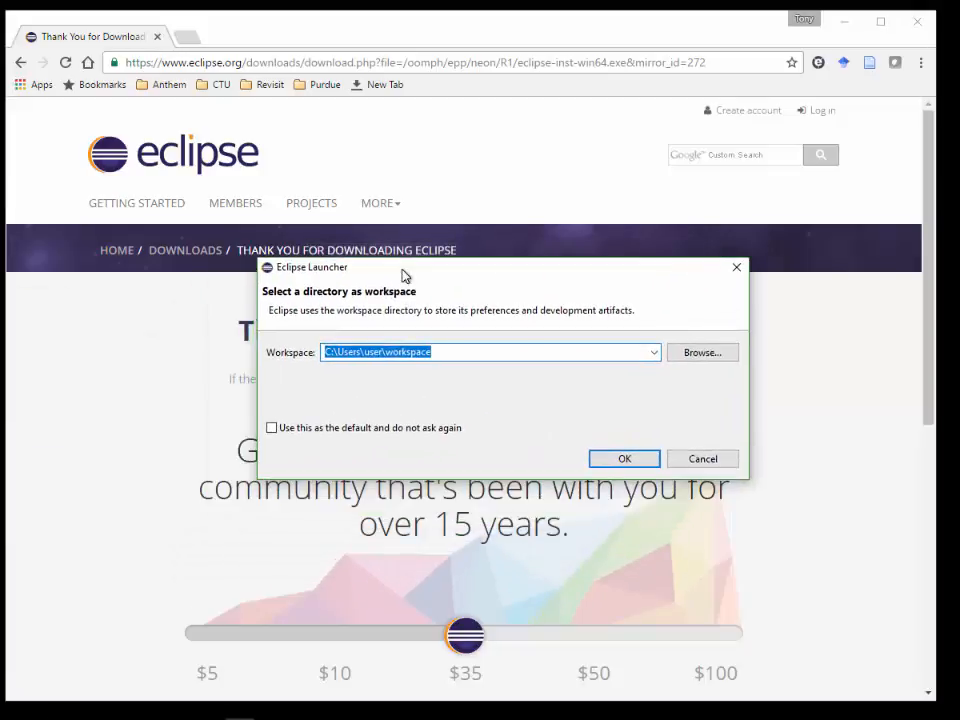
pyautogui.click(449, 345)
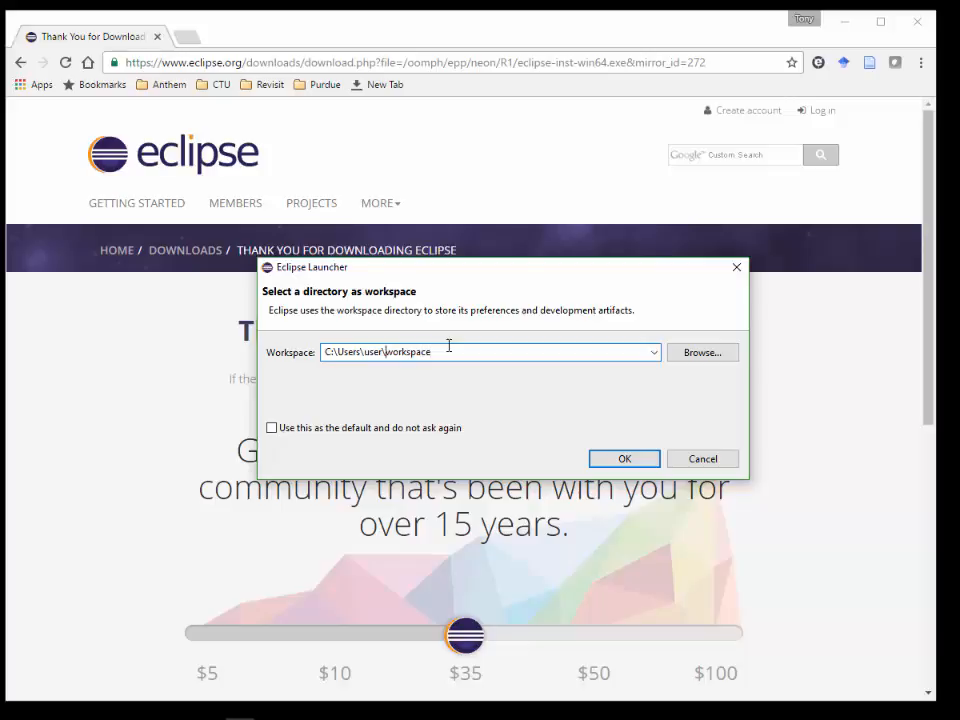
pyautogui.hotkey('ctrl', 'Left')
pyautogui.write('nre')
pyautogui.press('BackSpace')
pyautogui.press('BackSpace')
pyautogui.write('o')
pyautogui.press('BackSpace')
pyautogui.write('r')
pyautogui.press('BackSpace')
pyautogui.write('eon_')
pyautogui.click(640, 458)
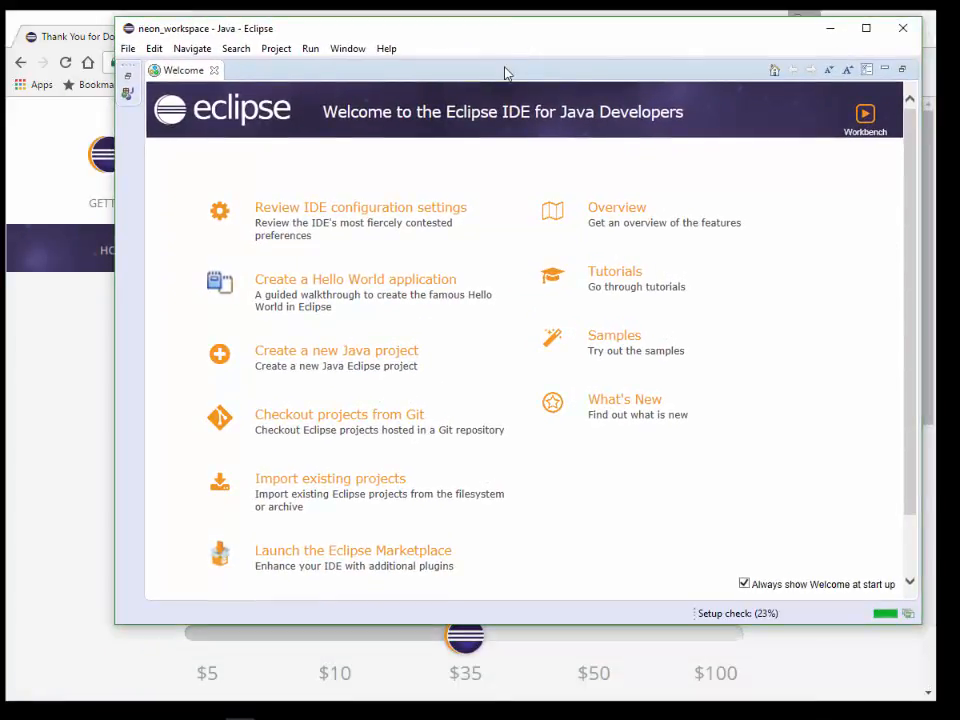
# Move the Eclipse window toward the upper-left corner and enlarge it to cover most of the browser.
pyautogui.moveTo(424, 37); pyautogui.dragTo(381, 39)
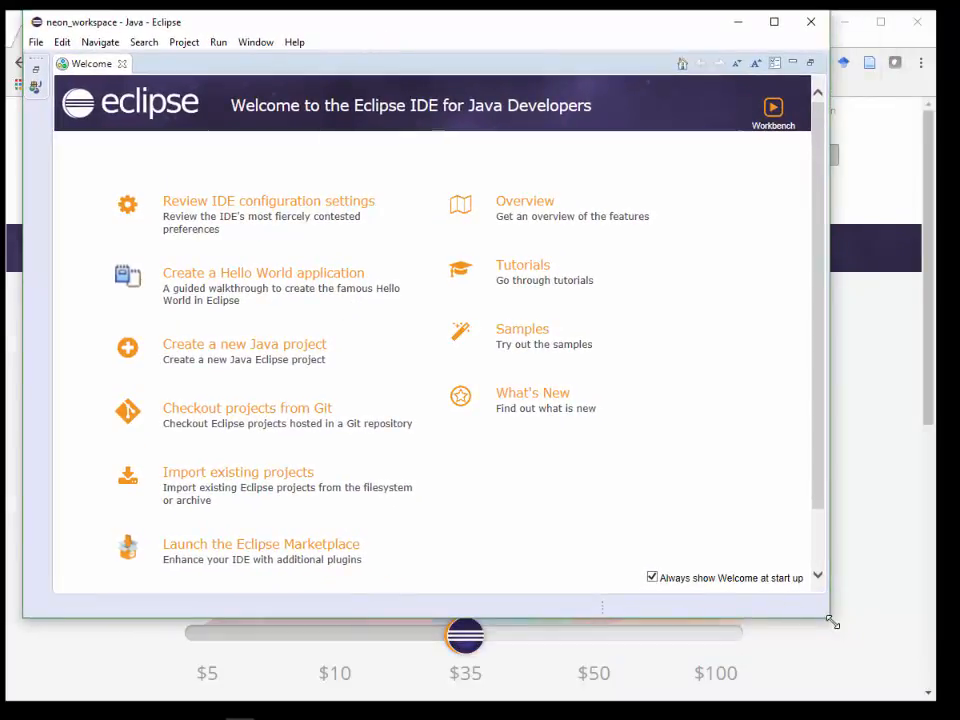
pyautogui.moveTo(826, 618); pyautogui.dragTo(924, 688)
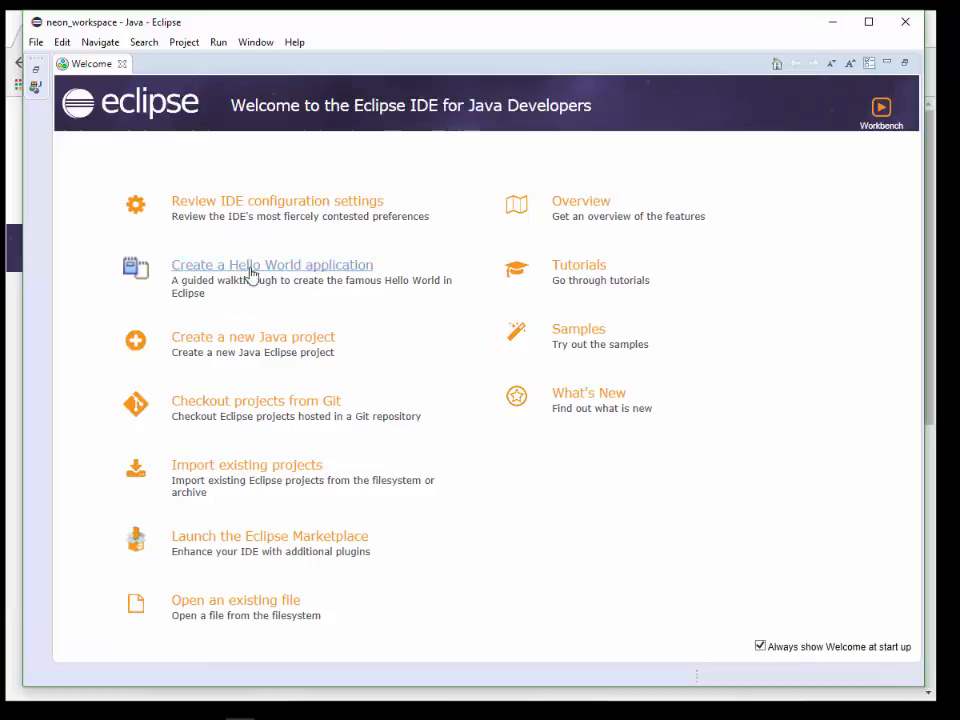